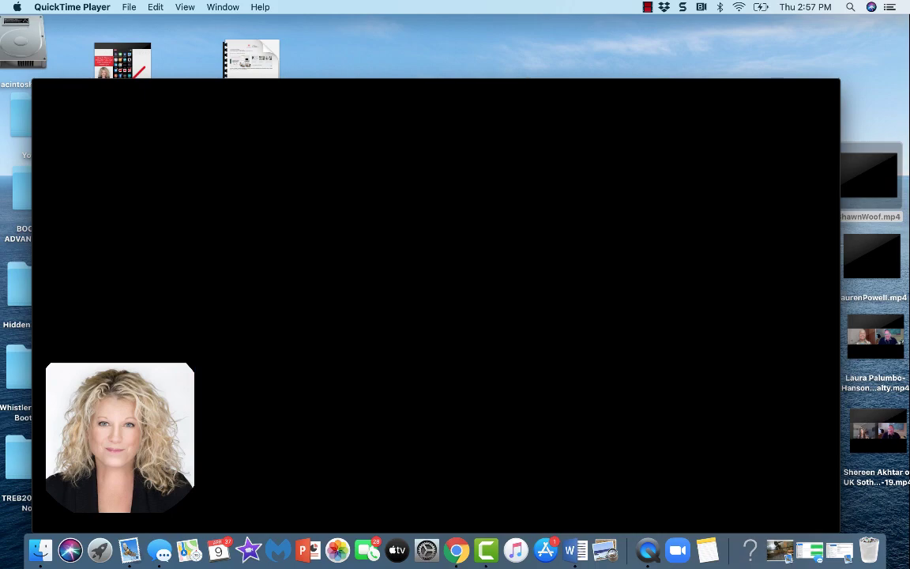
# Drag the ShawnWoof.mp4 window slightly higher on the desktop
pyautogui.moveTo(809, 163)
pyautogui.moveTo(615, 175); pyautogui.dragTo(616, 146)
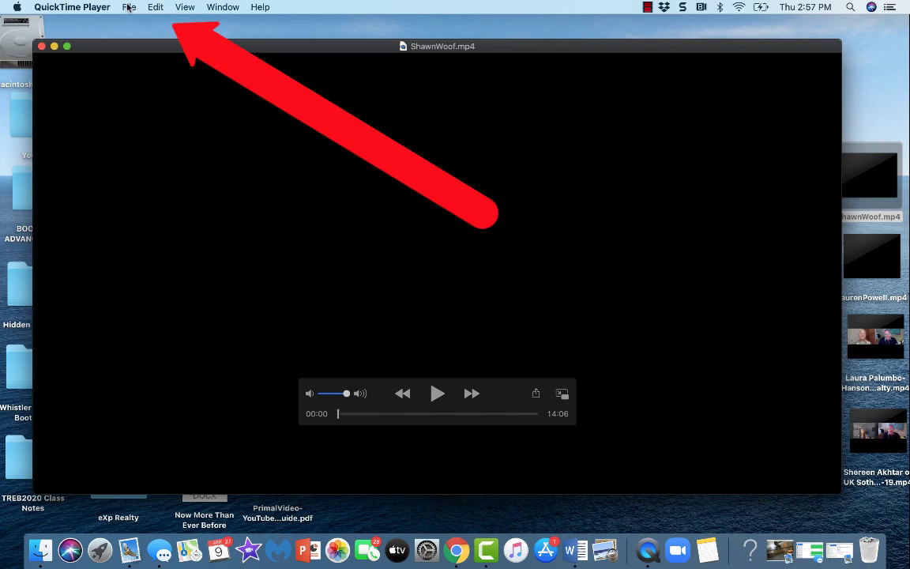
# Start Edit > Trim, pull the clip's end in to about 13:42, and keep the start at 00:00
pyautogui.click(156, 8)
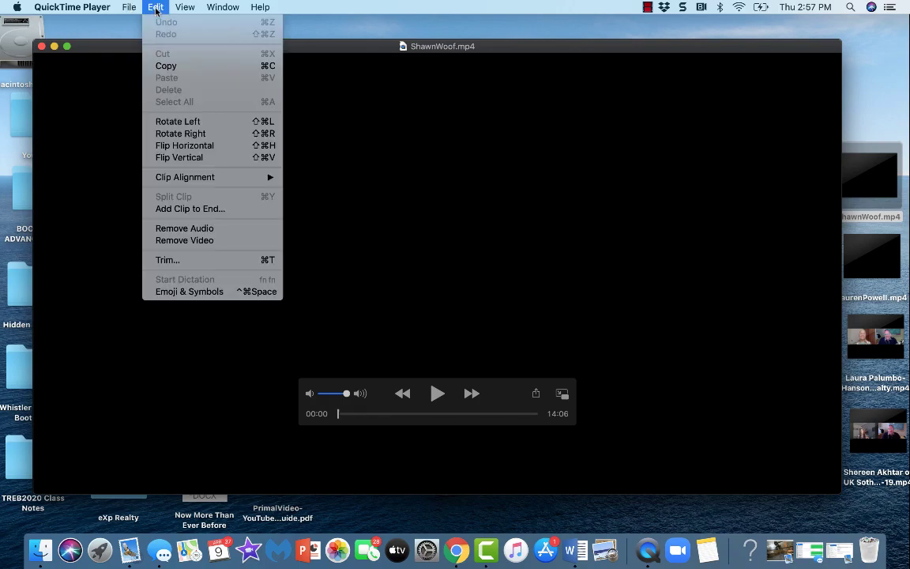
pyautogui.click(166, 260)
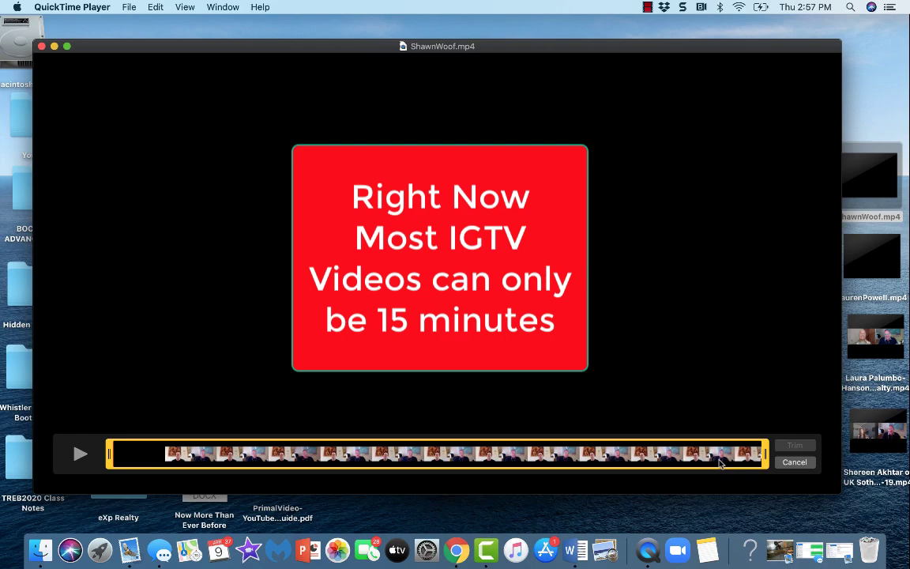
pyautogui.moveTo(765, 455)
pyautogui.mouseDown()
pyautogui.moveTo(722, 456)
pyautogui.moveTo(768, 468)
pyautogui.mouseUp()
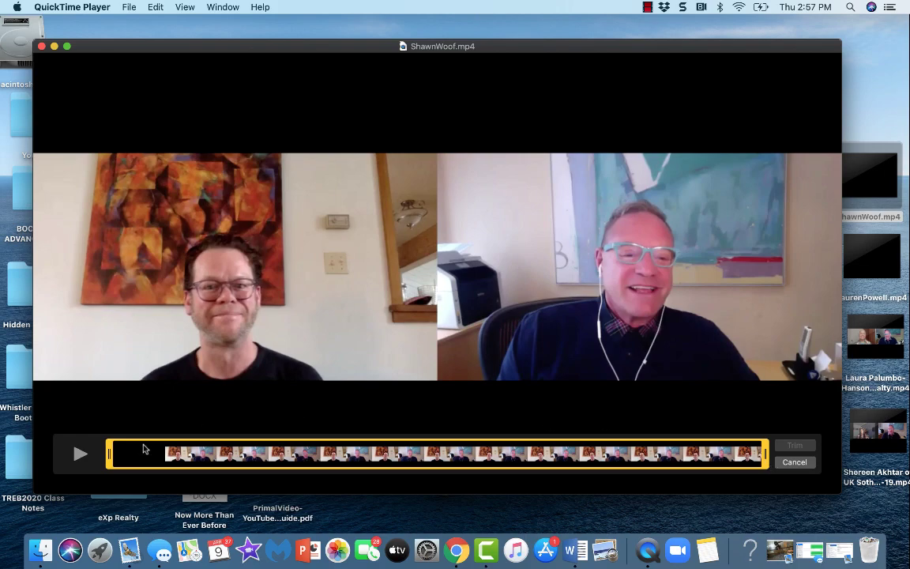
pyautogui.moveTo(115, 455); pyautogui.dragTo(110, 455)
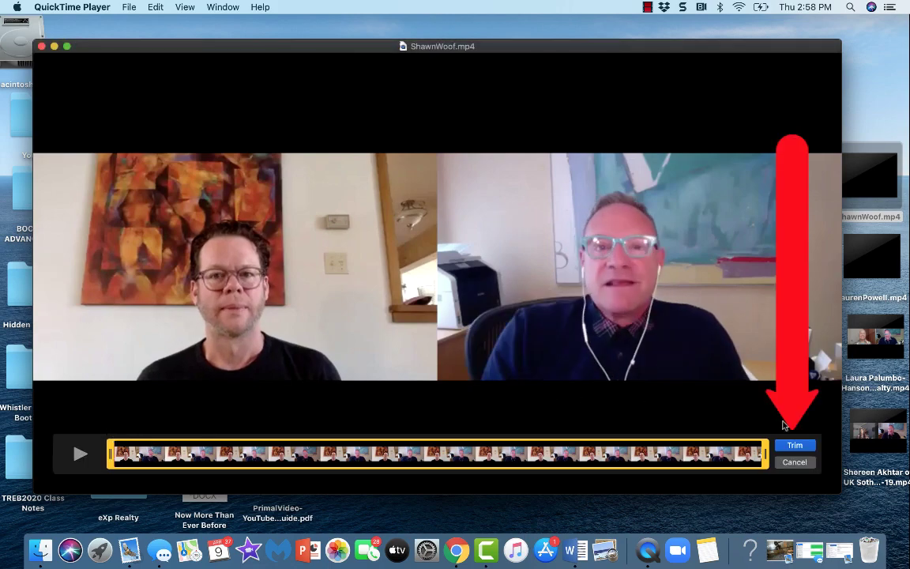
# Apply the trim and briefly play, then pause, the 14:05 untitled clip
pyautogui.click(795, 445)
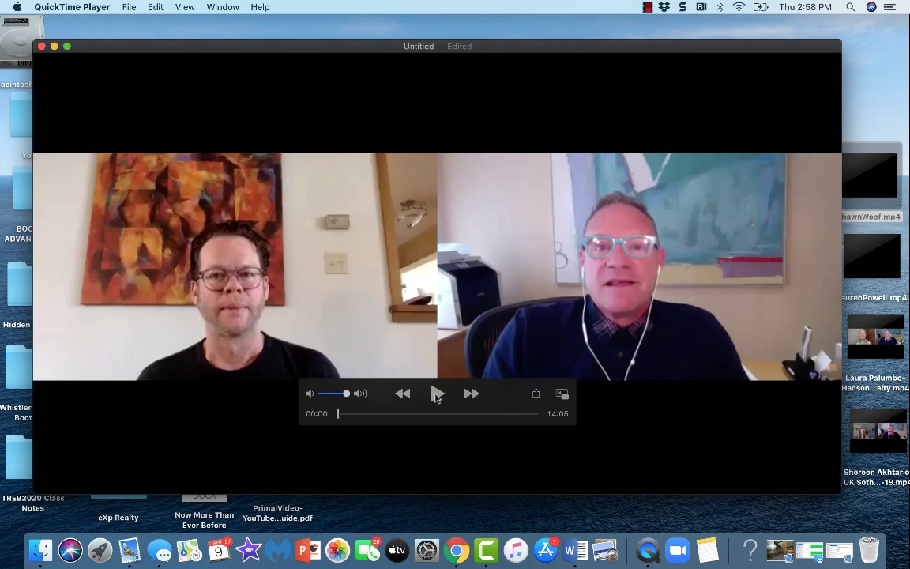
pyautogui.click(437, 394)
pyautogui.click(437, 394)
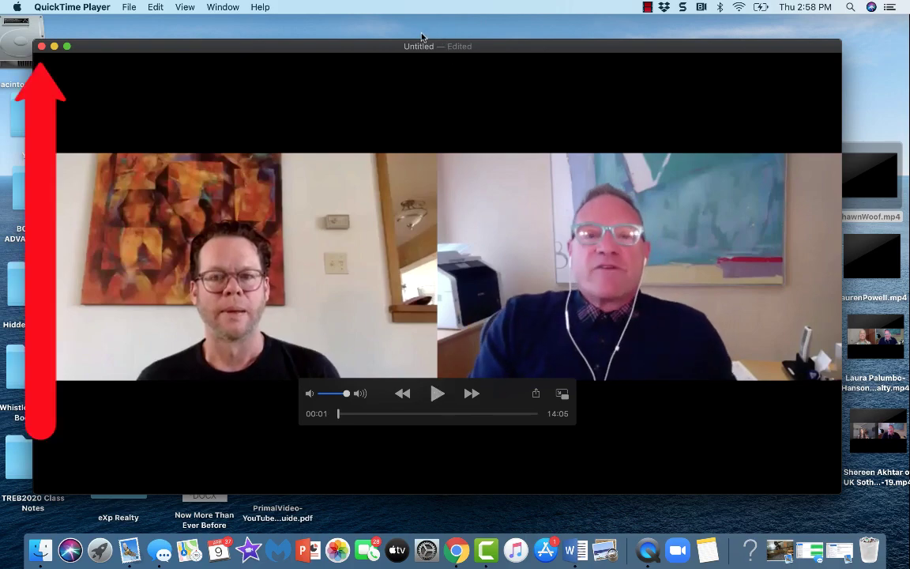
# Close the edited clip and export it as 'Shawn Woof' to the Desktop
pyautogui.click(41, 49)
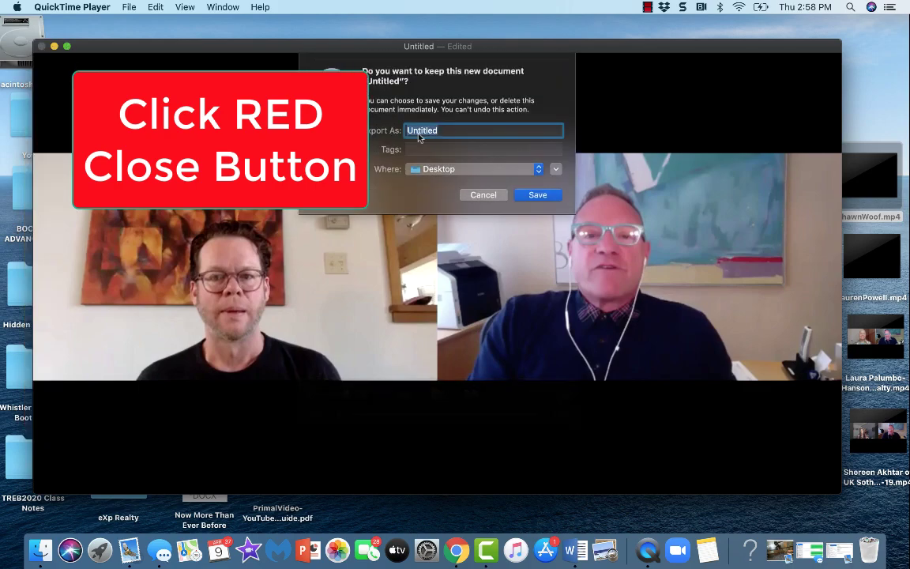
pyautogui.write('Shawn Woof')
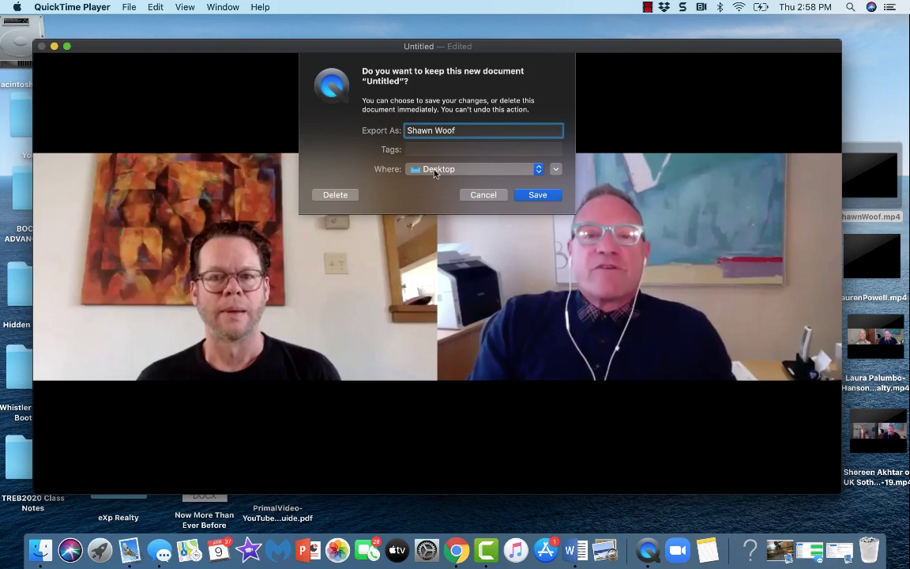
pyautogui.click(538, 195)
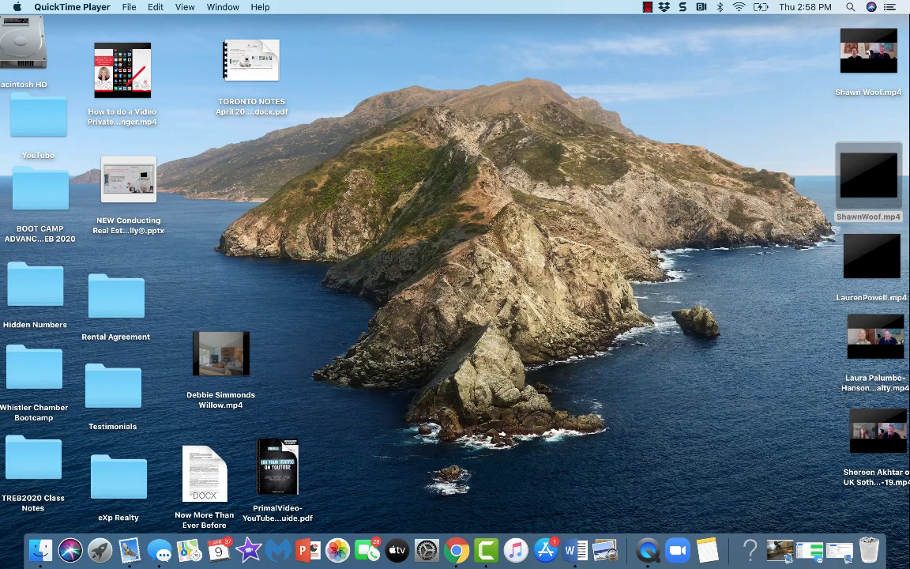
# Move both videos to the desktop centre, trash ShawnWoof.mp4, and open Shawn Woof.mp4
pyautogui.moveTo(879, 57); pyautogui.dragTo(441, 218)
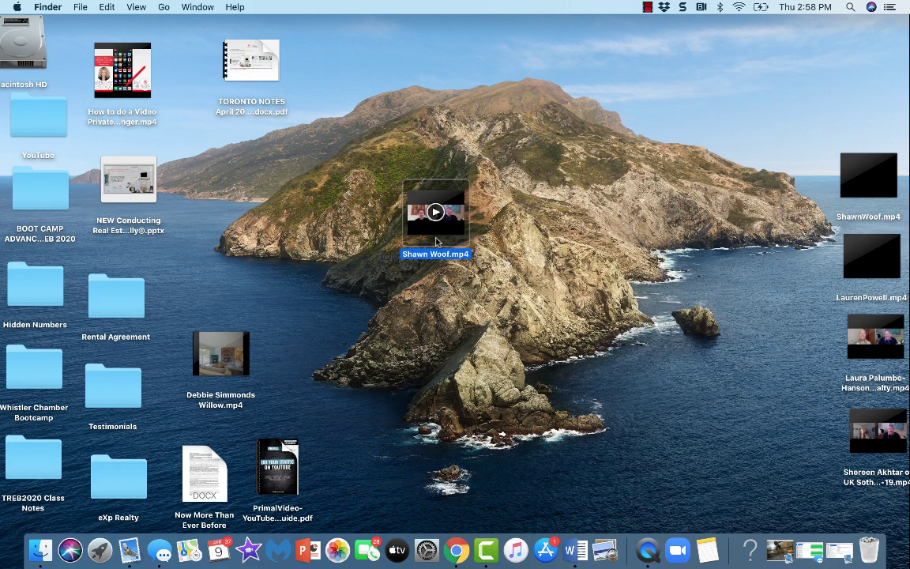
pyautogui.moveTo(856, 190); pyautogui.dragTo(526, 229)
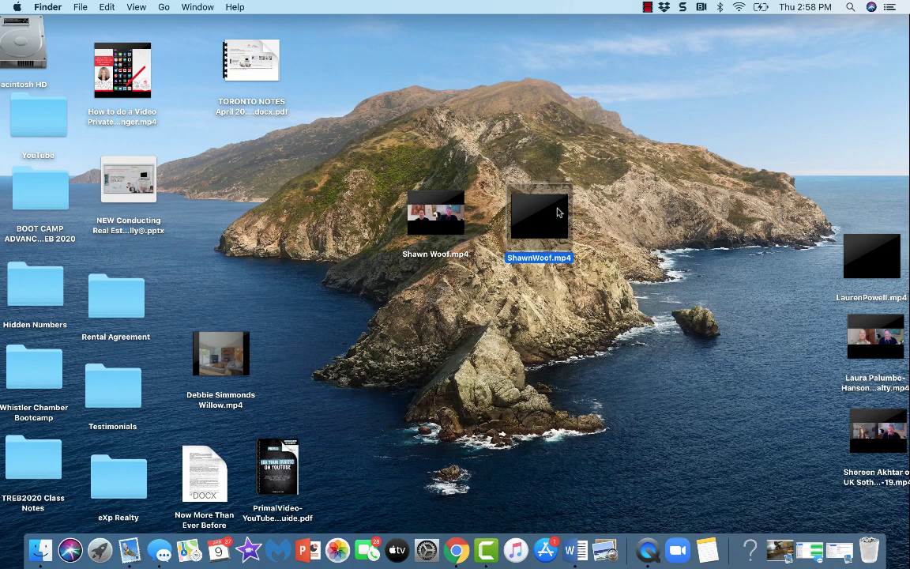
pyautogui.press('super+BackSpace')
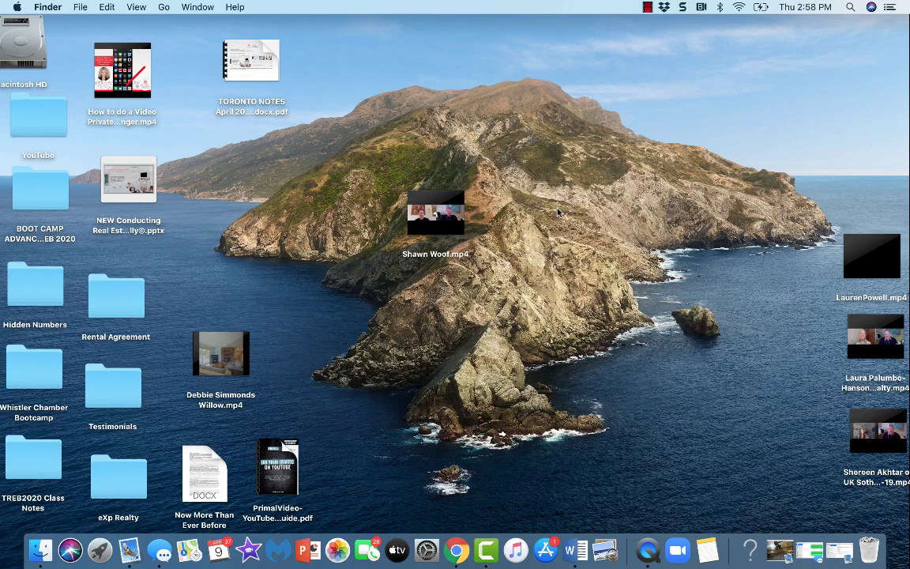
pyautogui.doubleClick(433, 212)
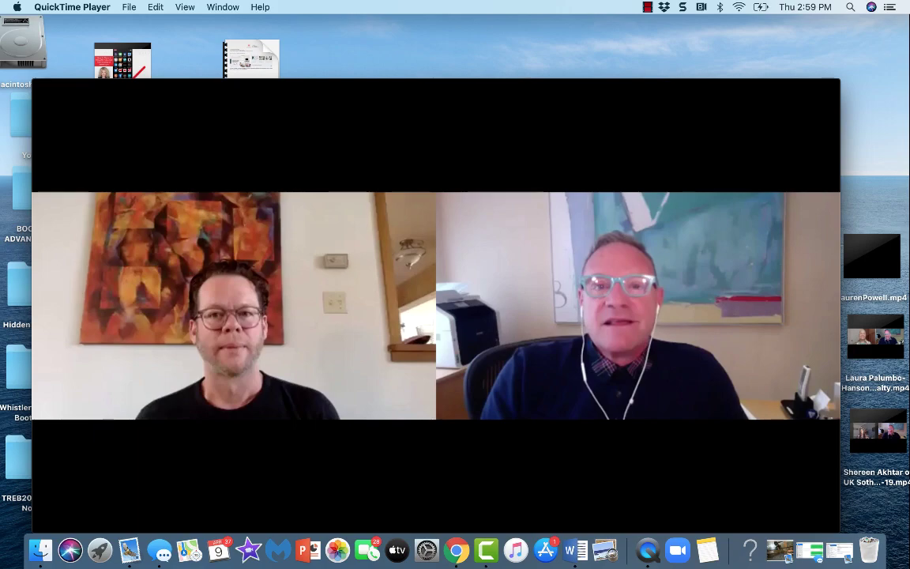
# Show the Share menu for Shawn Woof.mp4 from the playback bar
pyautogui.moveTo(421, 185)
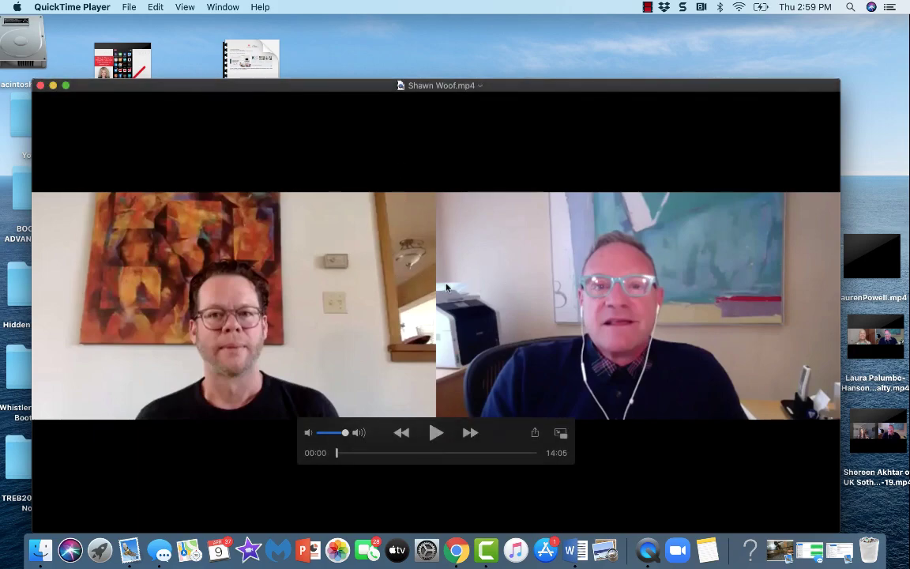
pyautogui.click(535, 434)
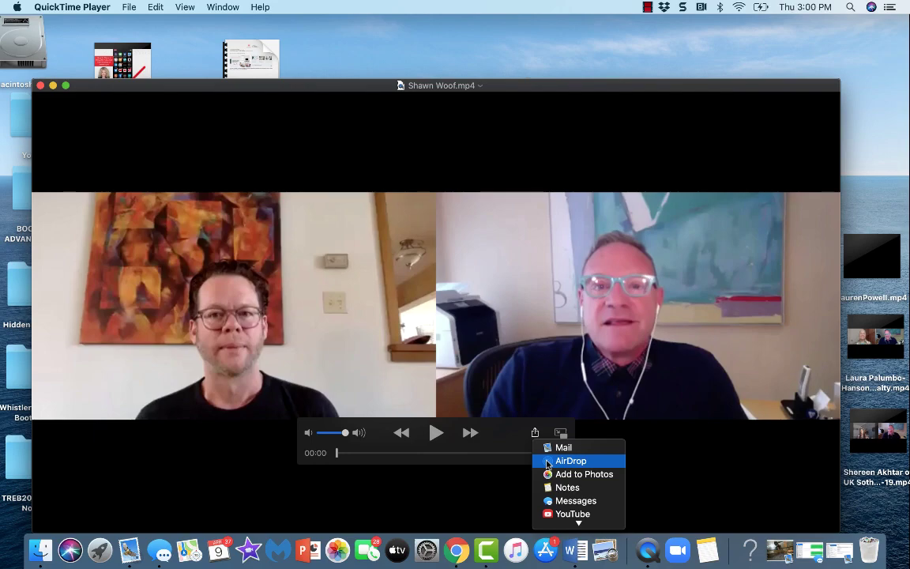
pyautogui.click(548, 464)
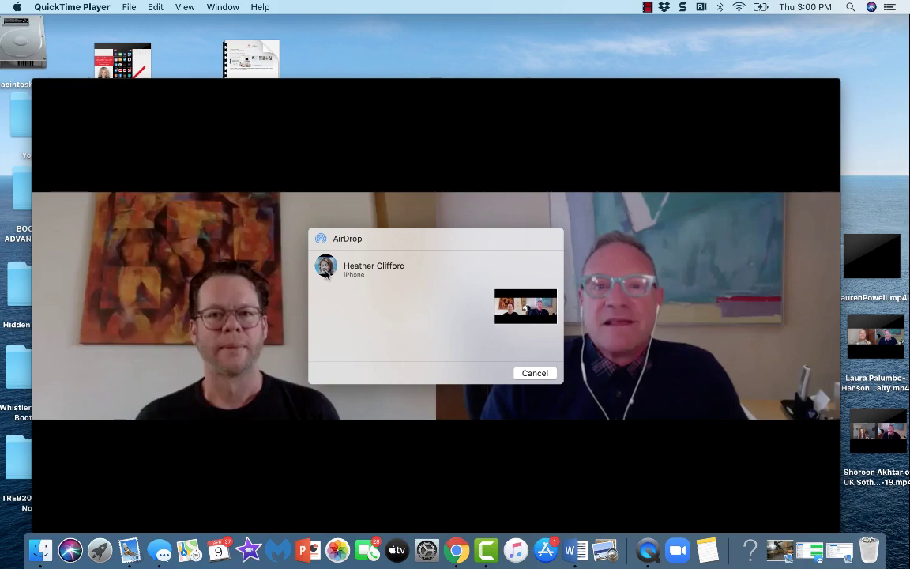
pyautogui.click(325, 270)
pyautogui.click(538, 373)
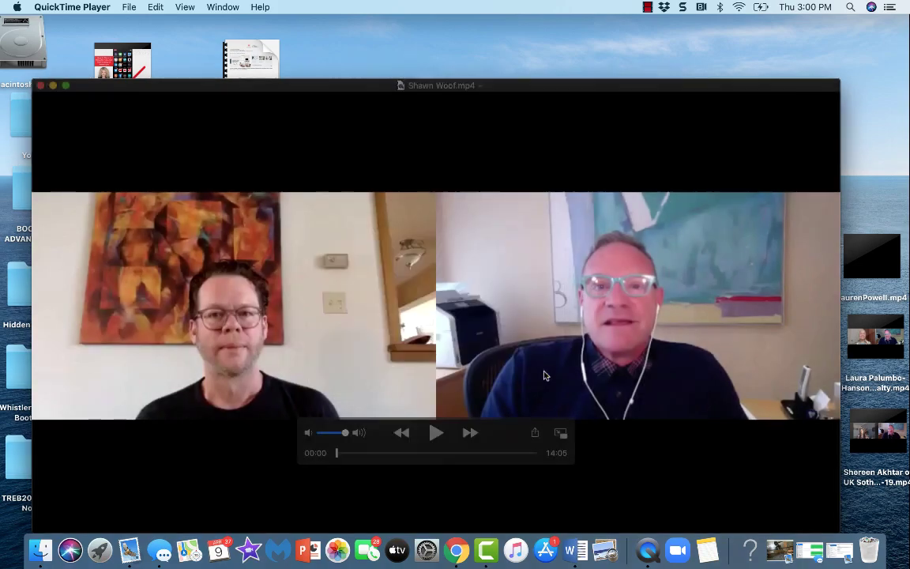
pyautogui.click(648, 7)
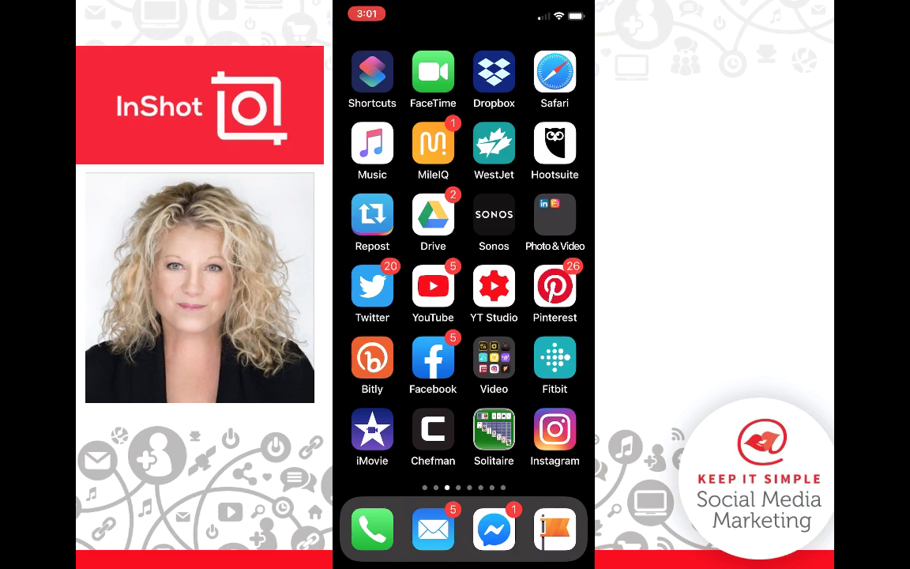
# Launch InShot, exit the previous project saving it as a draft, and begin a new one
pyautogui.moveTo(553, 316); pyautogui.dragTo(372, 316)
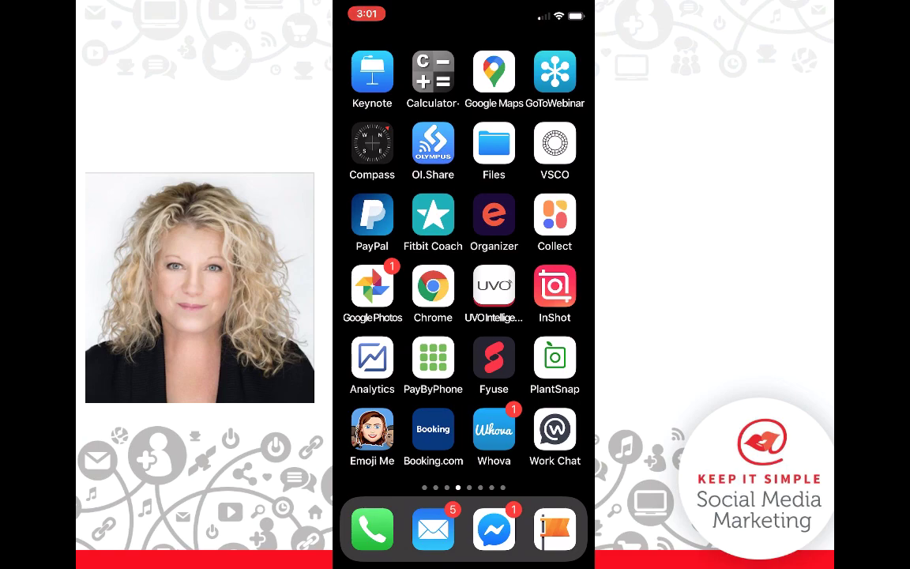
pyautogui.click(554, 286)
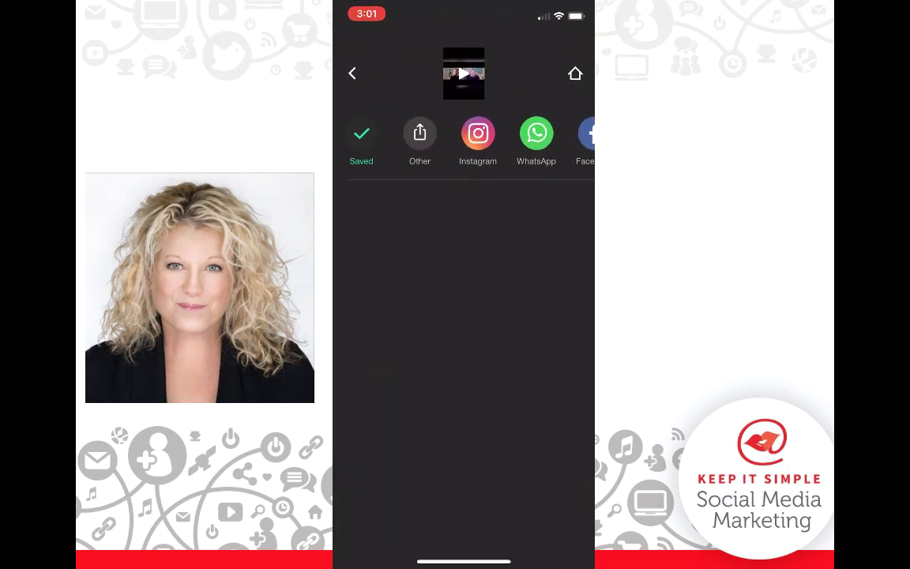
pyautogui.click(353, 73)
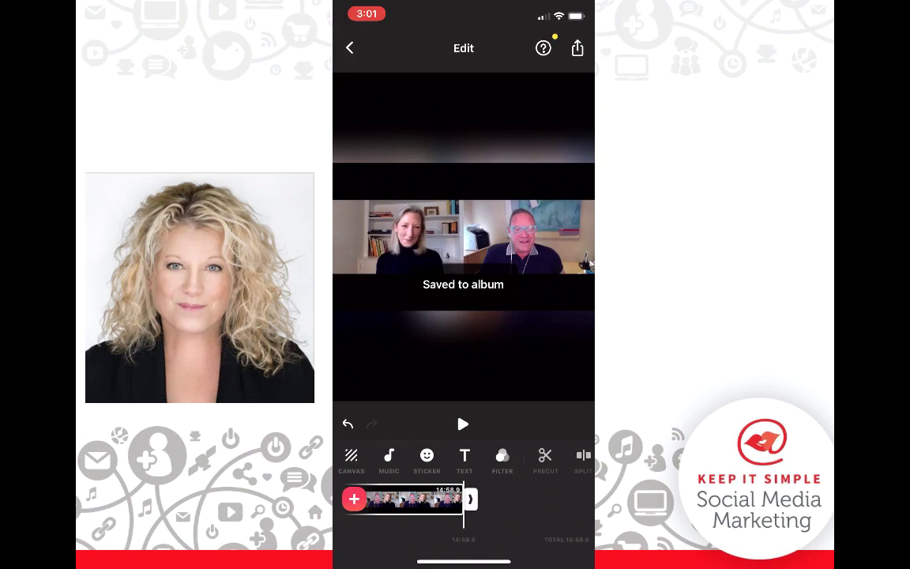
pyautogui.click(349, 47)
pyautogui.click(371, 95)
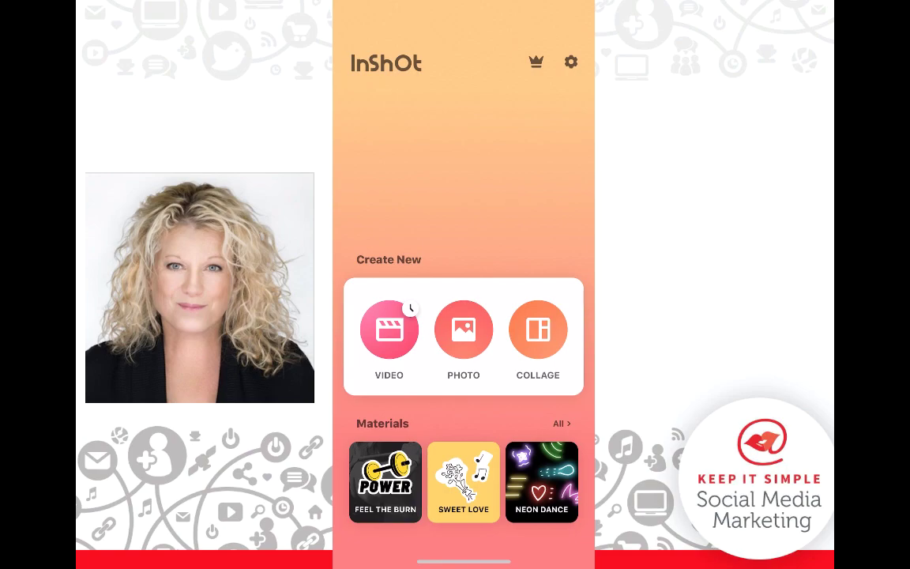
pyautogui.click(389, 328)
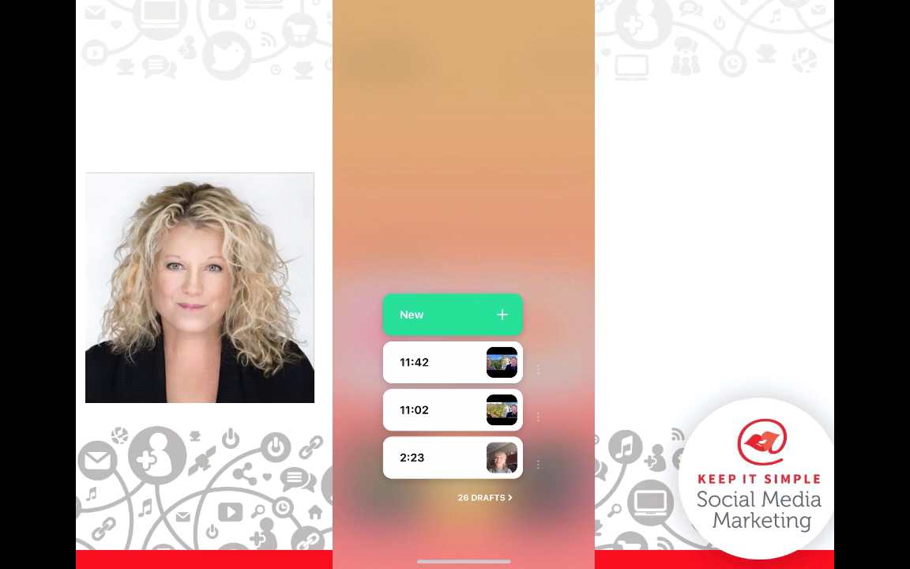
# Choose New and pick the 14:05 interview video from the gallery
pyautogui.click(452, 314)
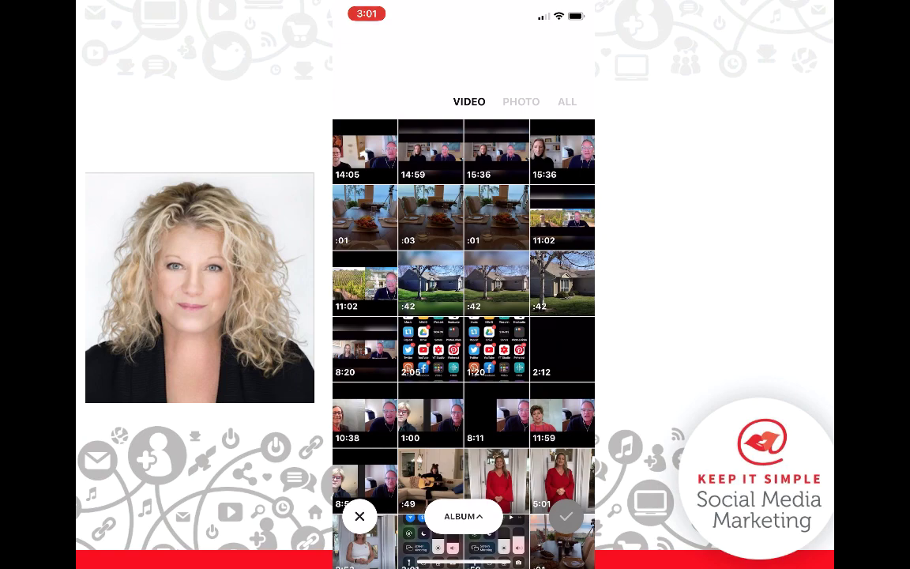
pyautogui.click(365, 151)
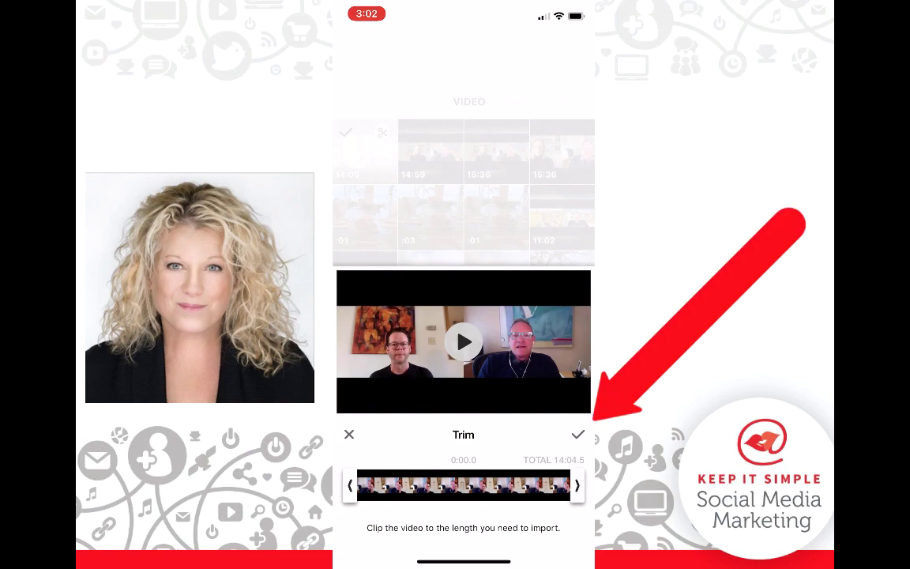
# Accept the interview clip at its full 14:04.5 length
pyautogui.click(577, 434)
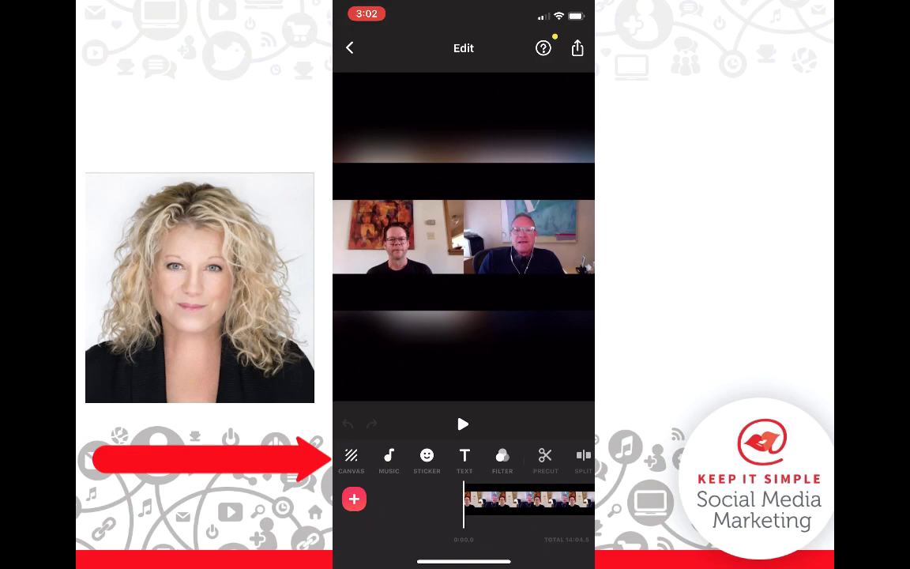
# Set the project canvas to the 4:5 aspect ratio
pyautogui.click(351, 459)
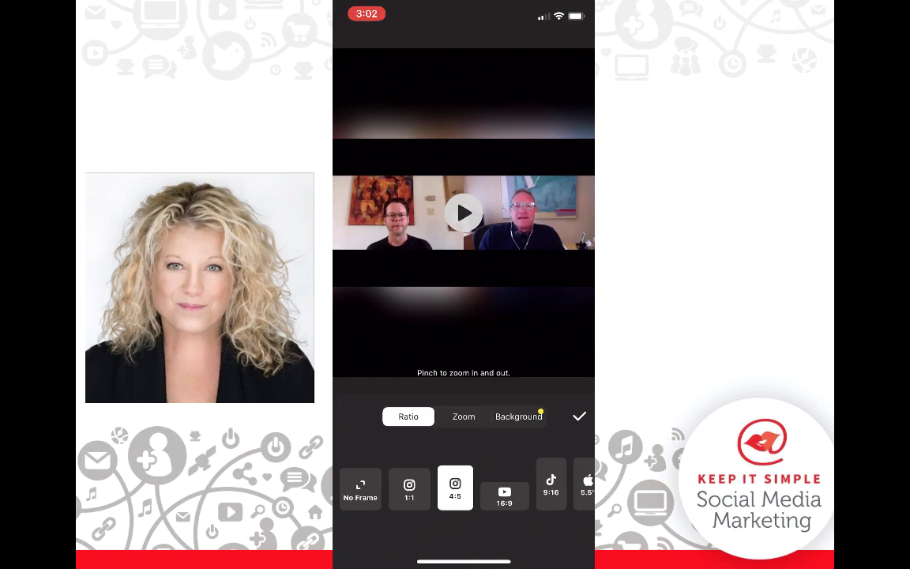
pyautogui.click(579, 416)
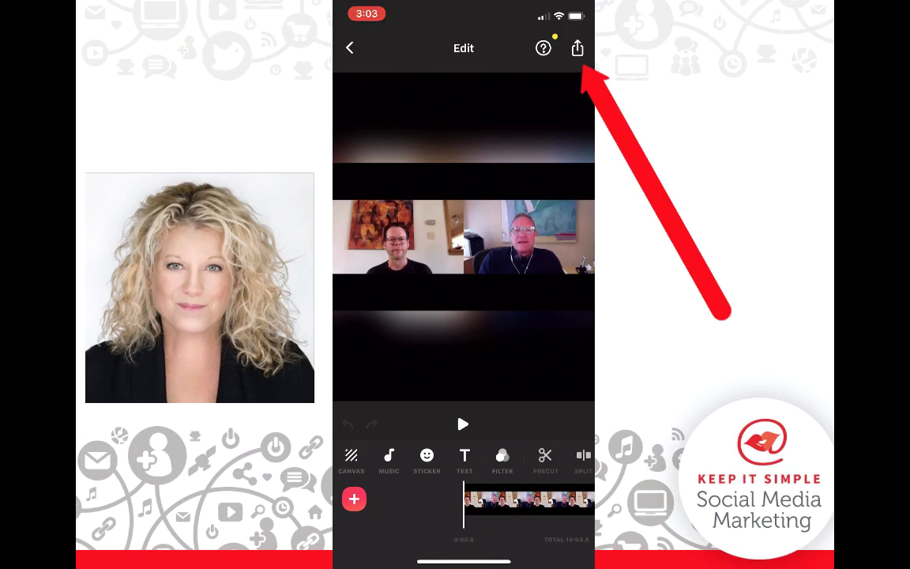
# Export and save the reframed 4:5 interview video to the phone's camera roll
pyautogui.click(578, 48)
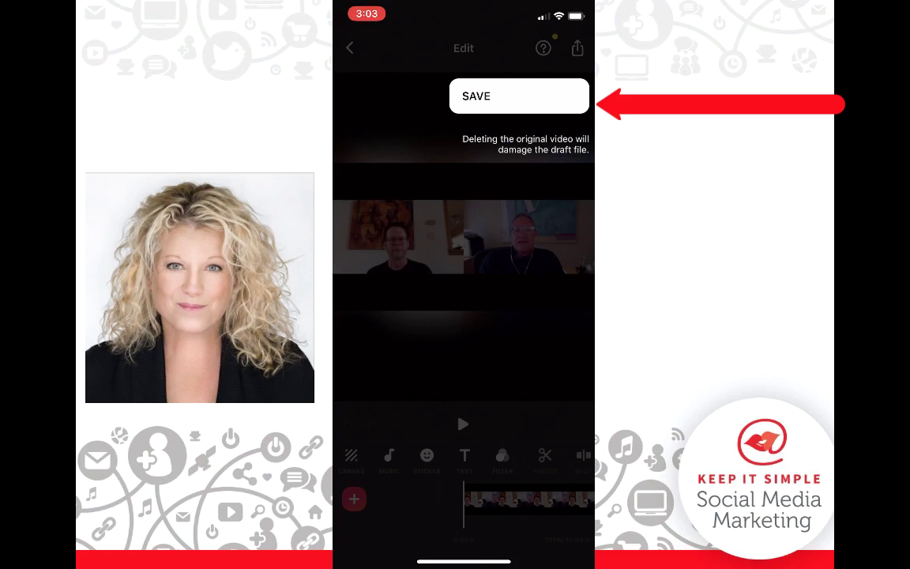
pyautogui.click(519, 95)
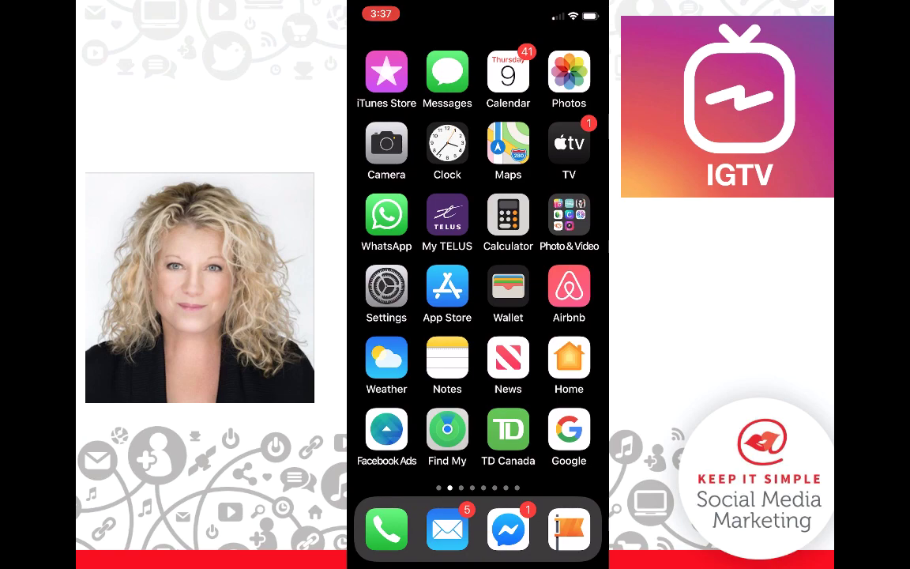
# Launch IGTV from the Photo & Video folder on the next home page
pyautogui.hscroll(1, 478, 268)
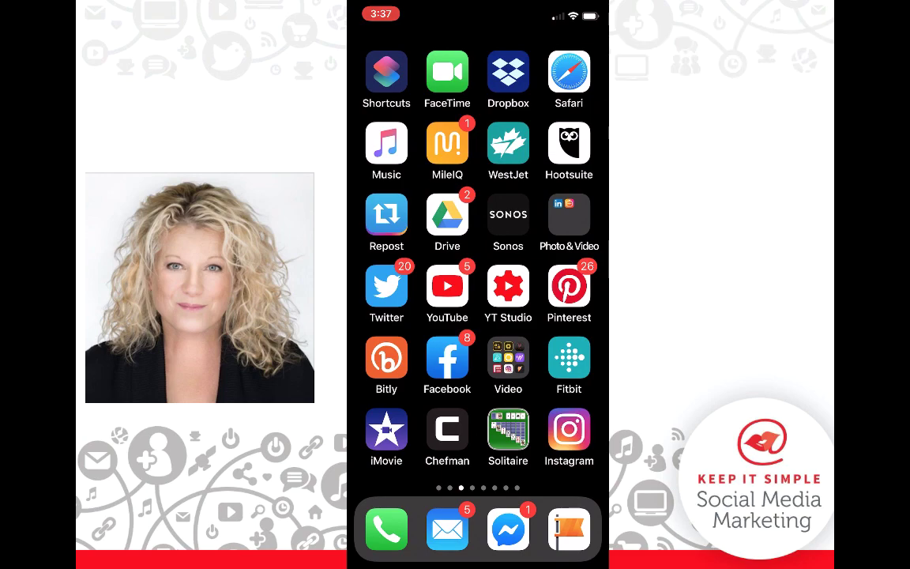
pyautogui.click(568, 214)
pyautogui.click(478, 212)
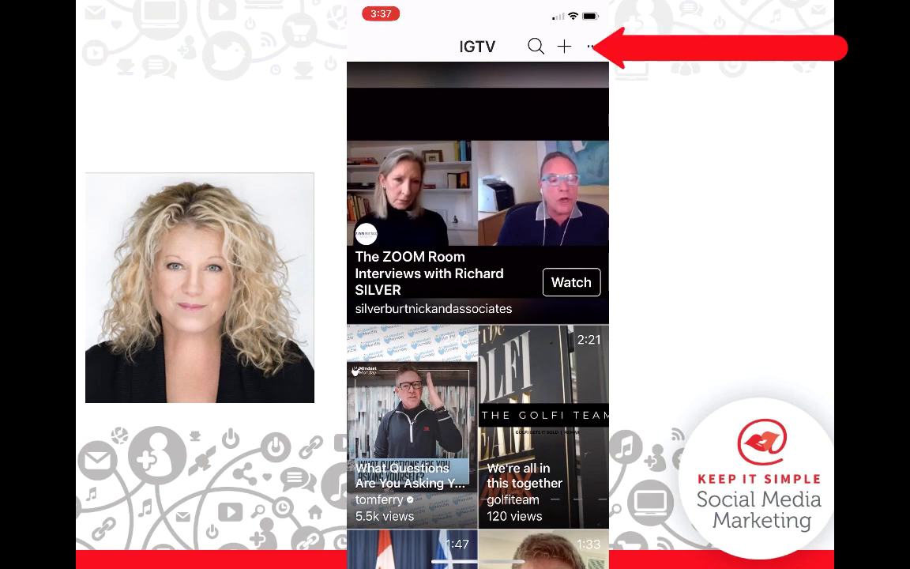
# Start a new IGTV upload with the 14:04 interview video and proceed to the Cover screen
pyautogui.click(564, 47)
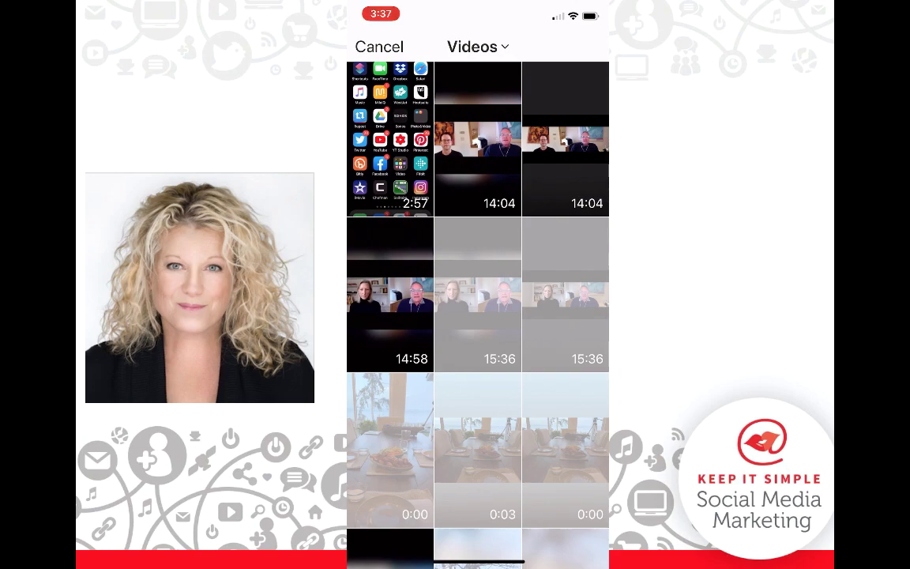
pyautogui.click(478, 138)
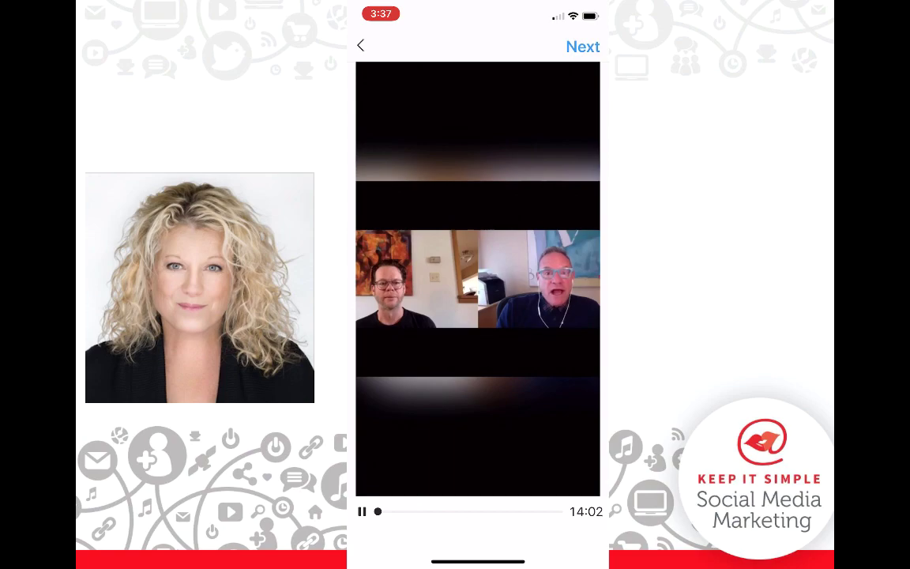
pyautogui.click(583, 47)
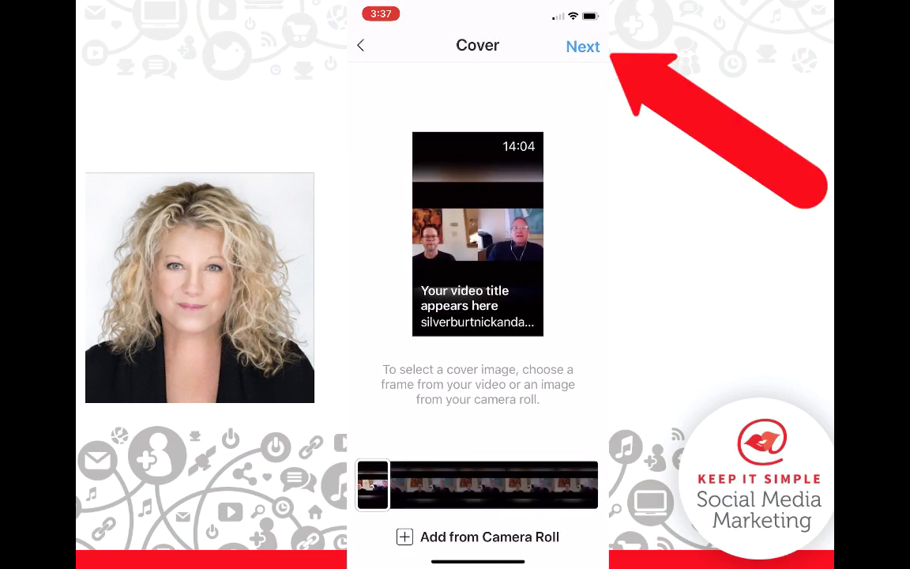